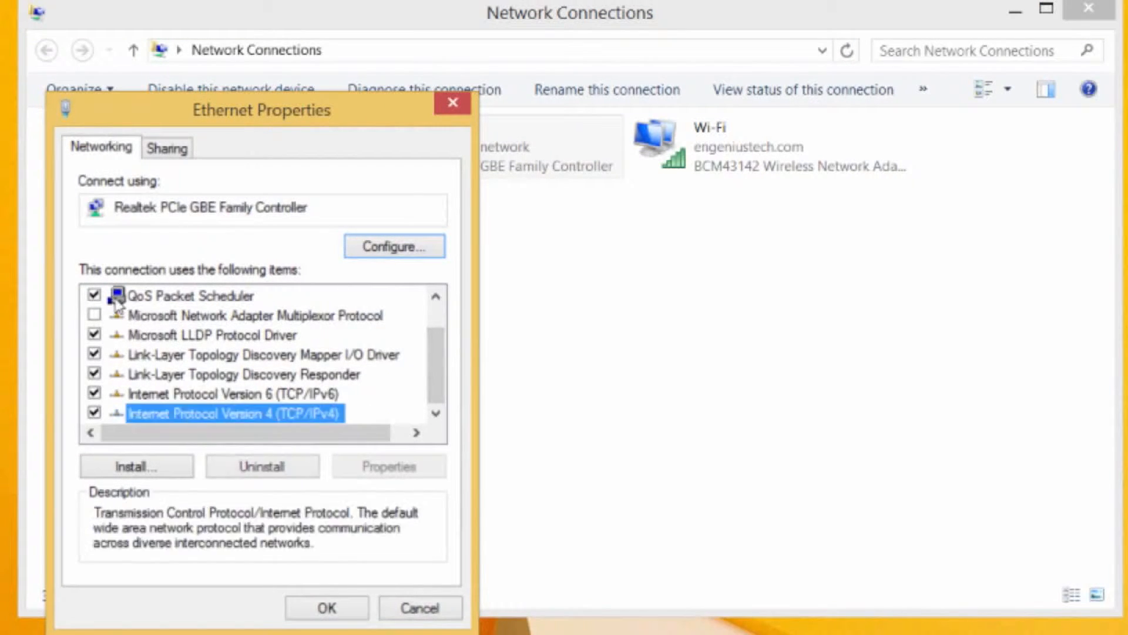
Give the Ethernet adapter's IPv4 a static 192.168.1.10 address with subnet mask 255.255.255.0
click(341, 470)
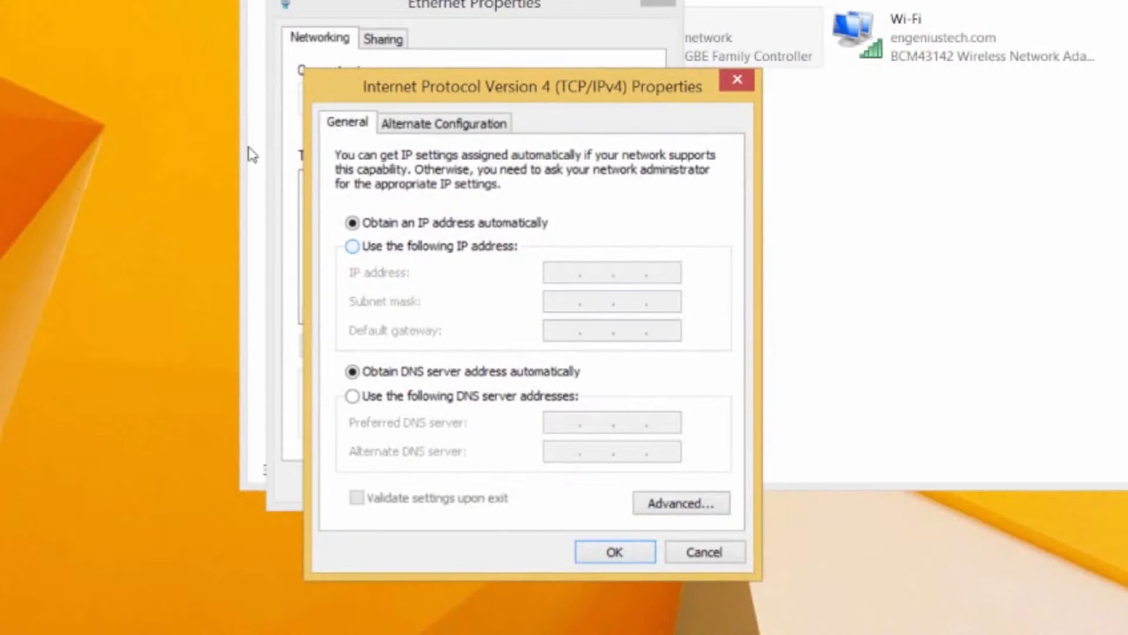
click(352, 246)
text(192.168.)
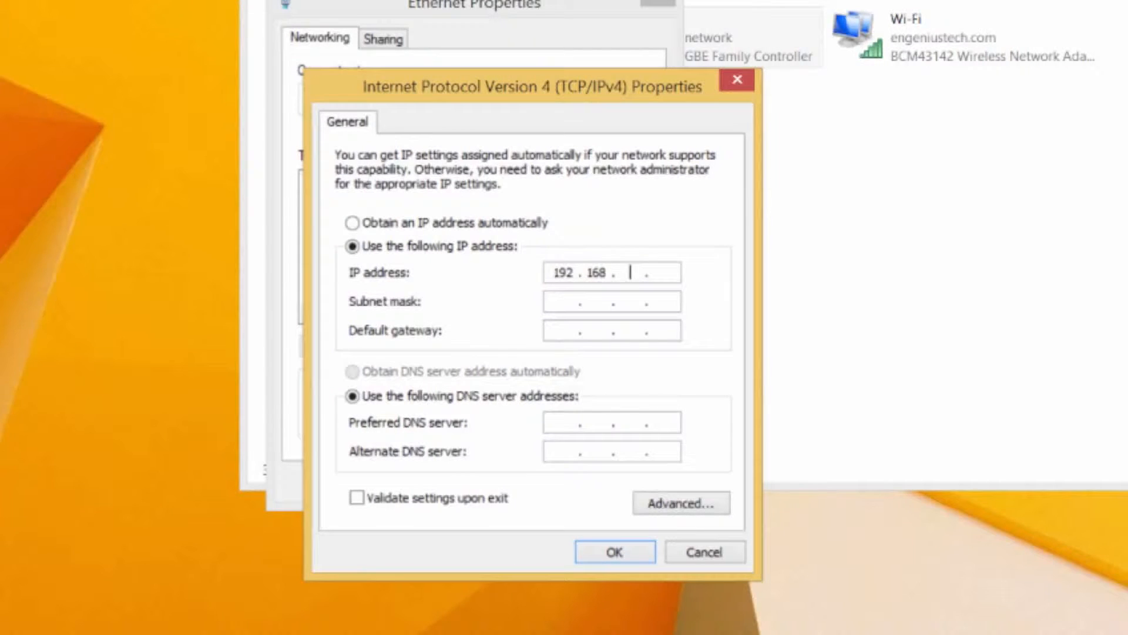
text(1.10)
key(Tab)
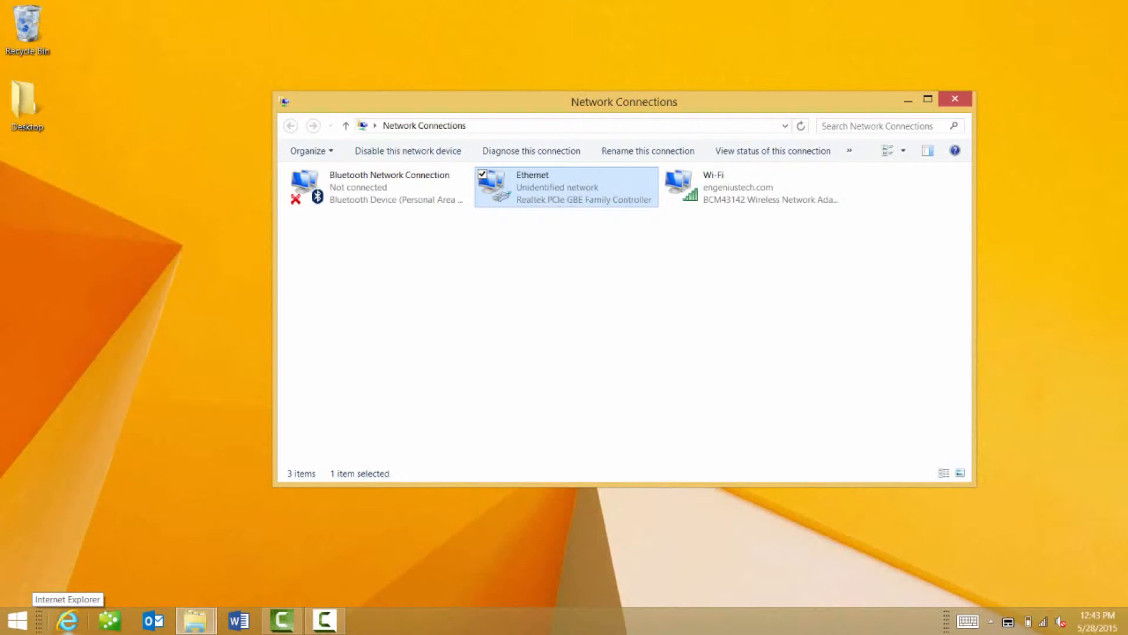
Load the access point's login page at 192.168.1.1 in Internet Explorer
click(68, 620)
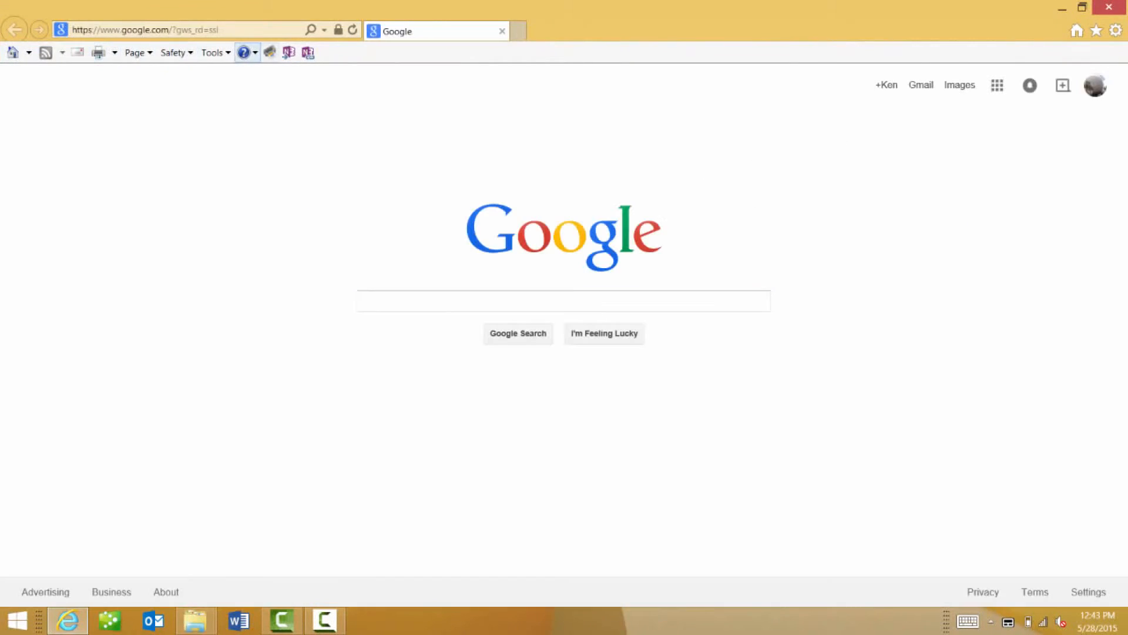
click(259, 29)
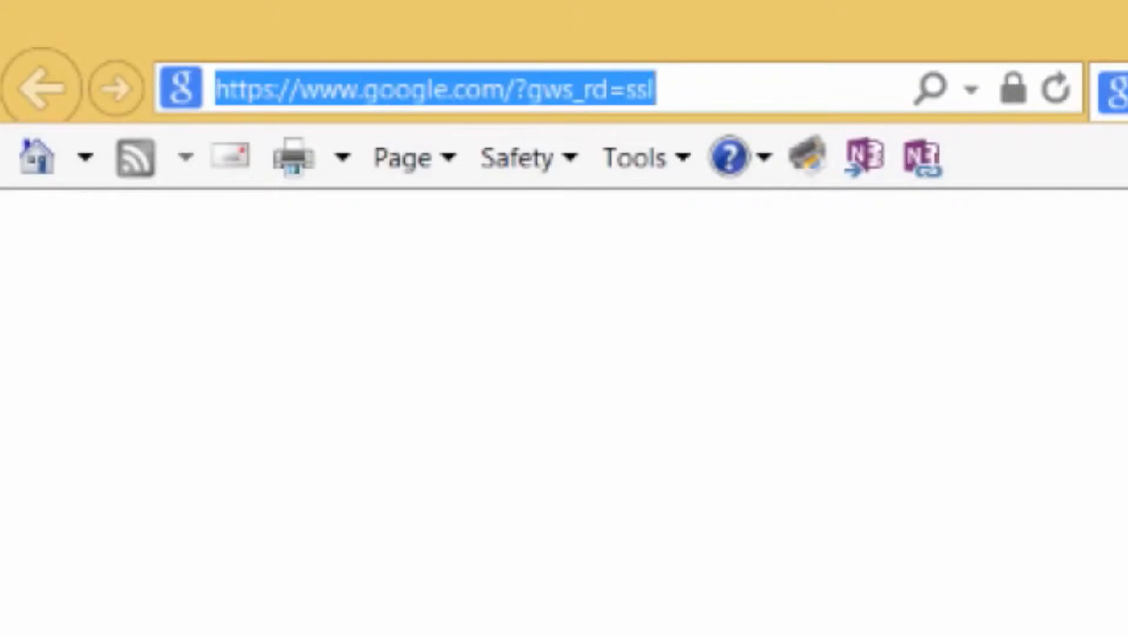
text(192.168.1.1/)
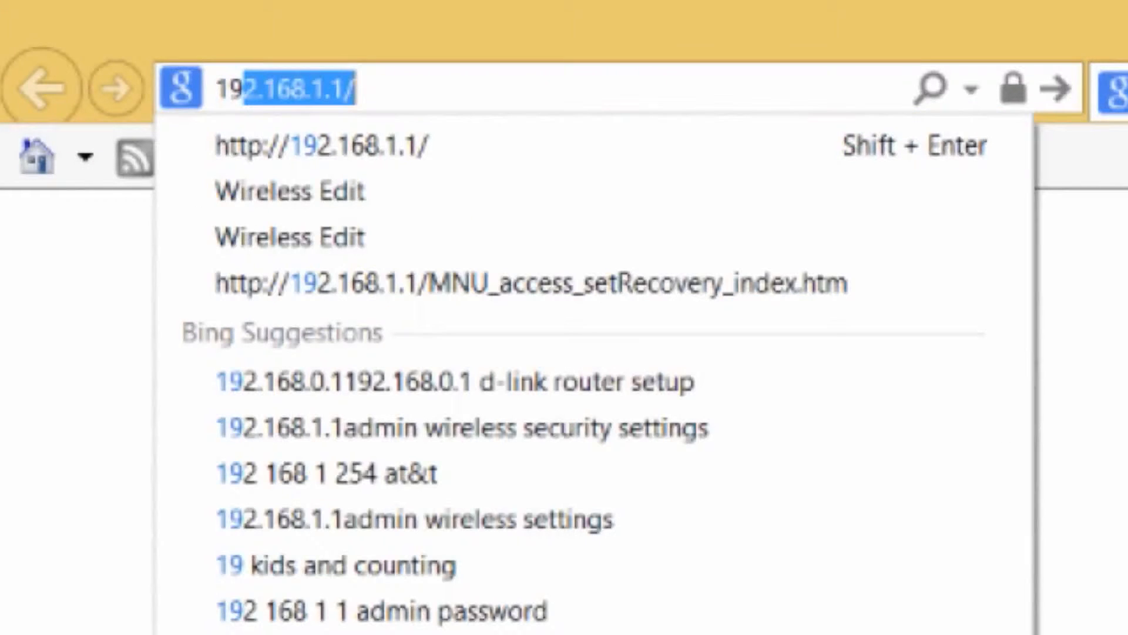
key(End)
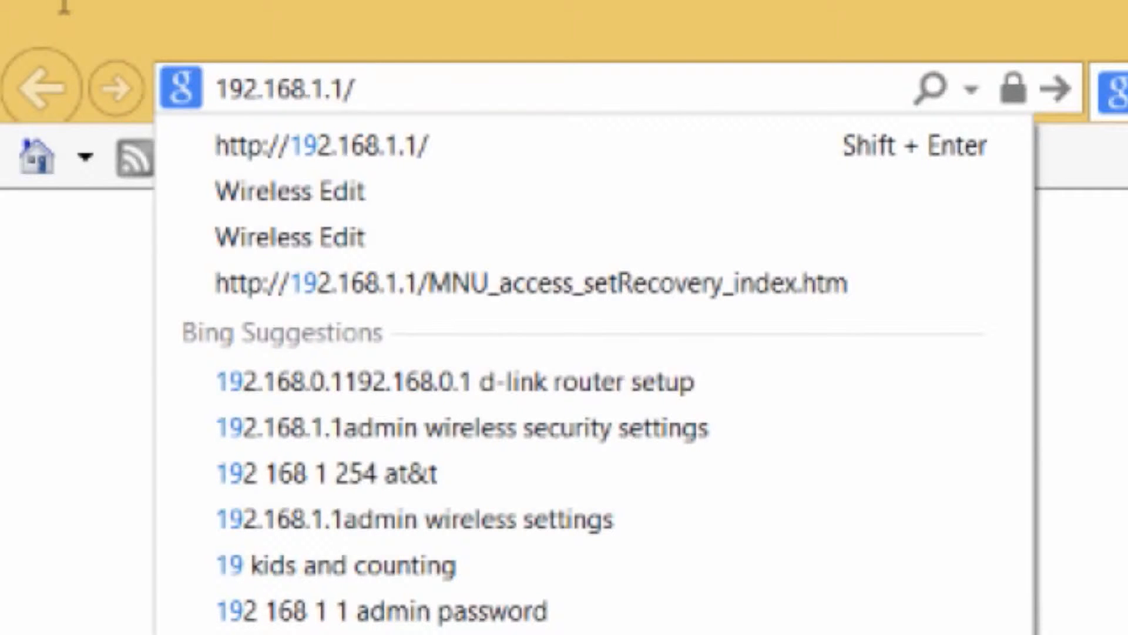
key(Return)
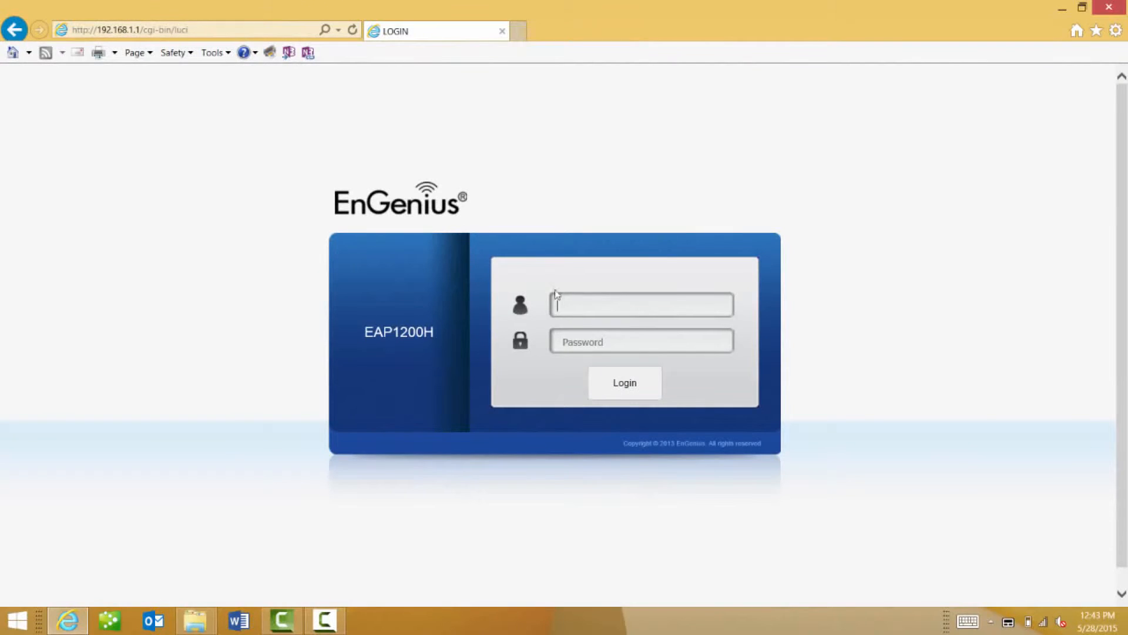
Log in with the administrator username and password, then go to the Network > Wireless page
key(Tab)
key(Return)
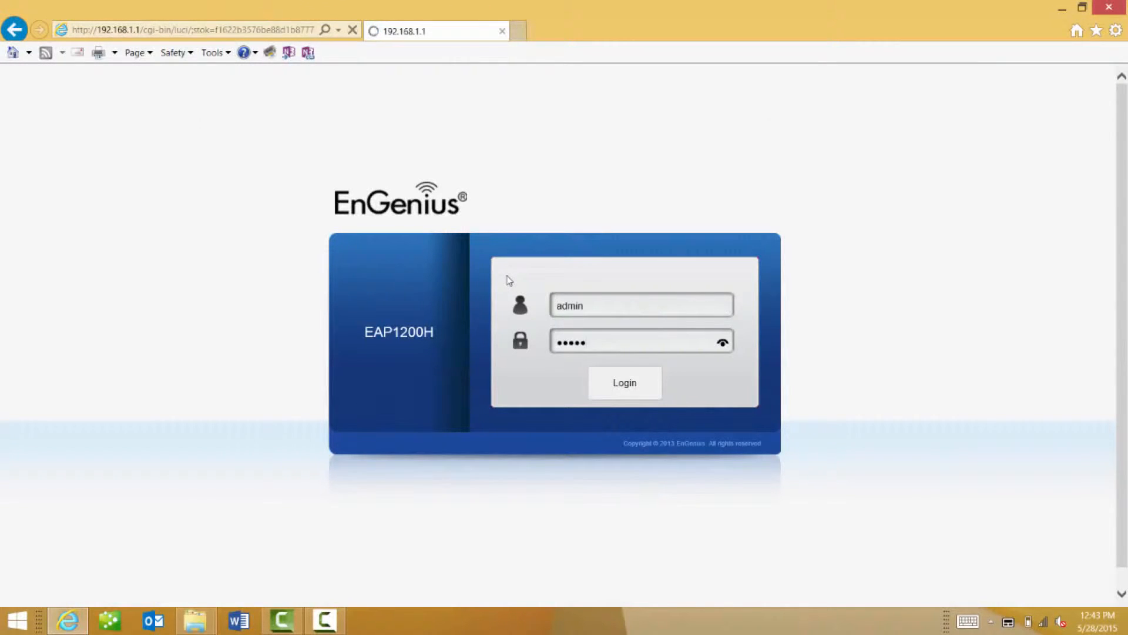
click(198, 301)
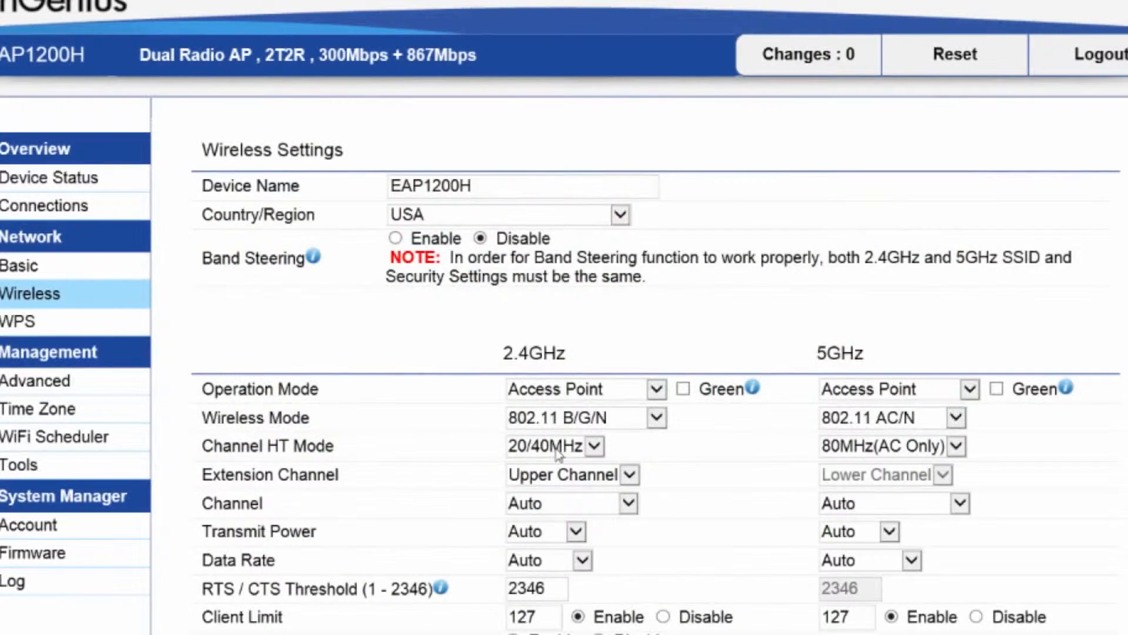
Change the 2.4GHz Channel HT Mode to 20MHz
click(595, 446)
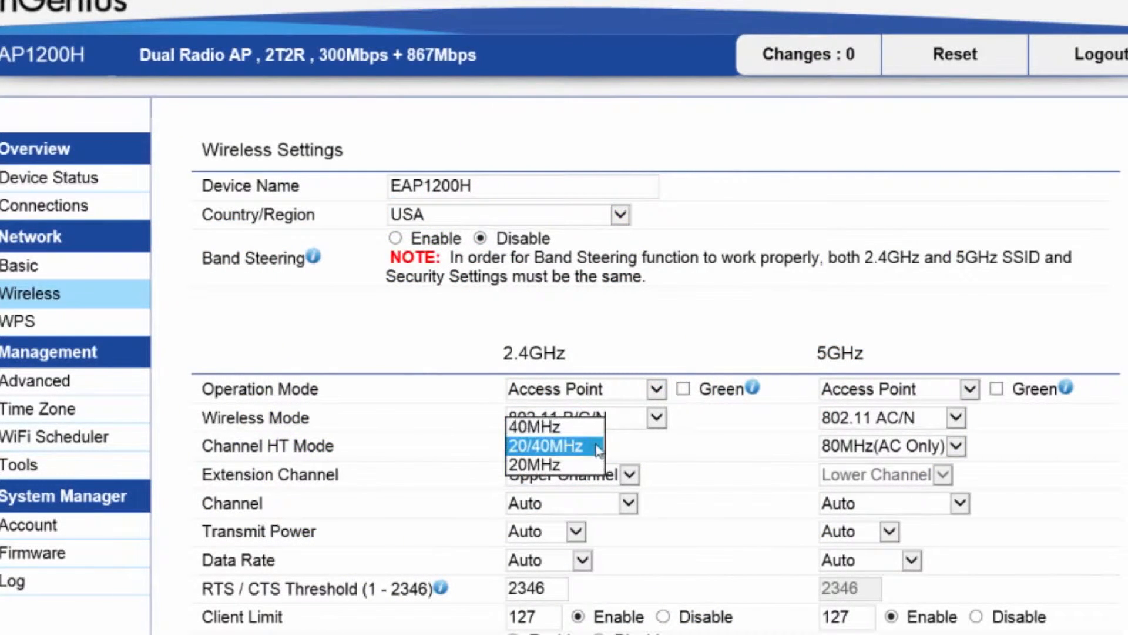
click(545, 466)
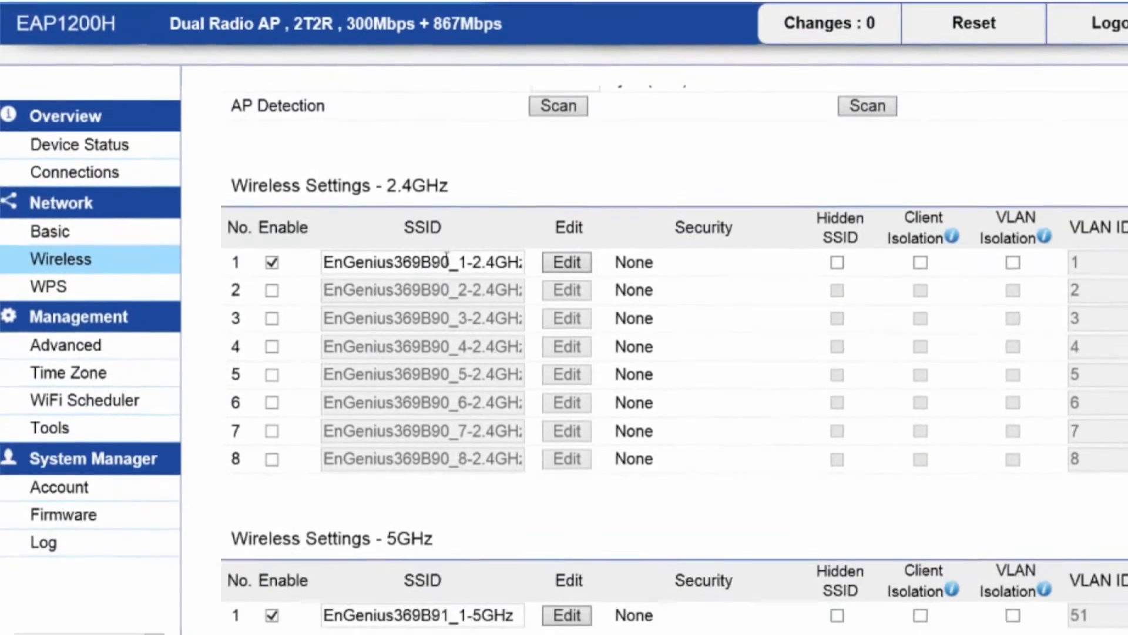
Rename the first 2.4GHz SSID to Engenius1
click(434, 260)
triple_click(435, 260)
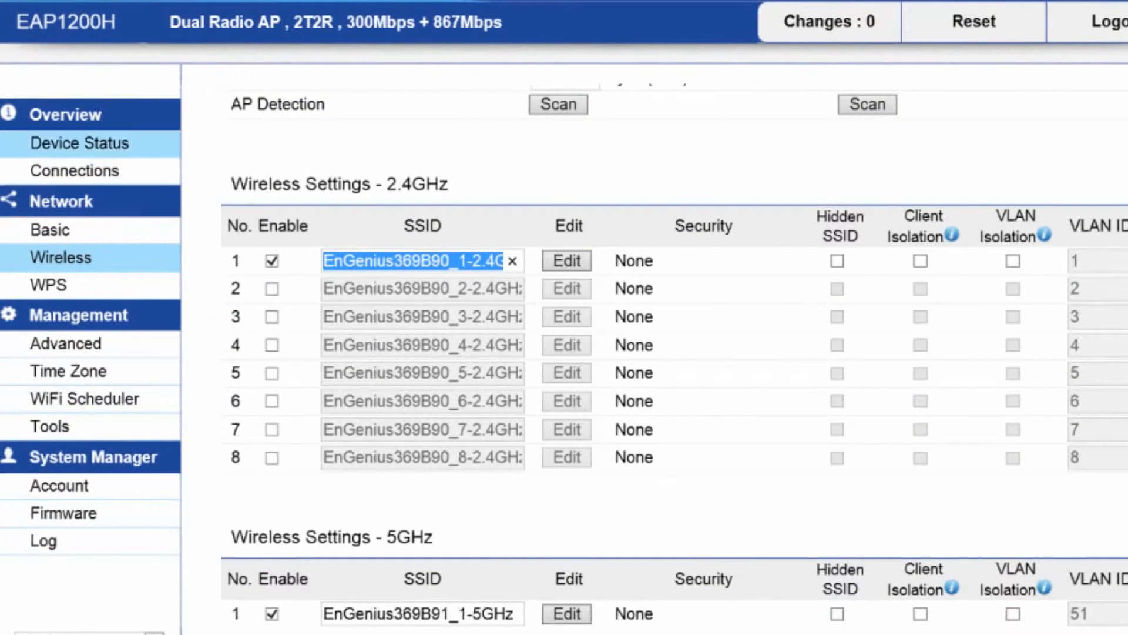
text(R)
key(BackSpace)
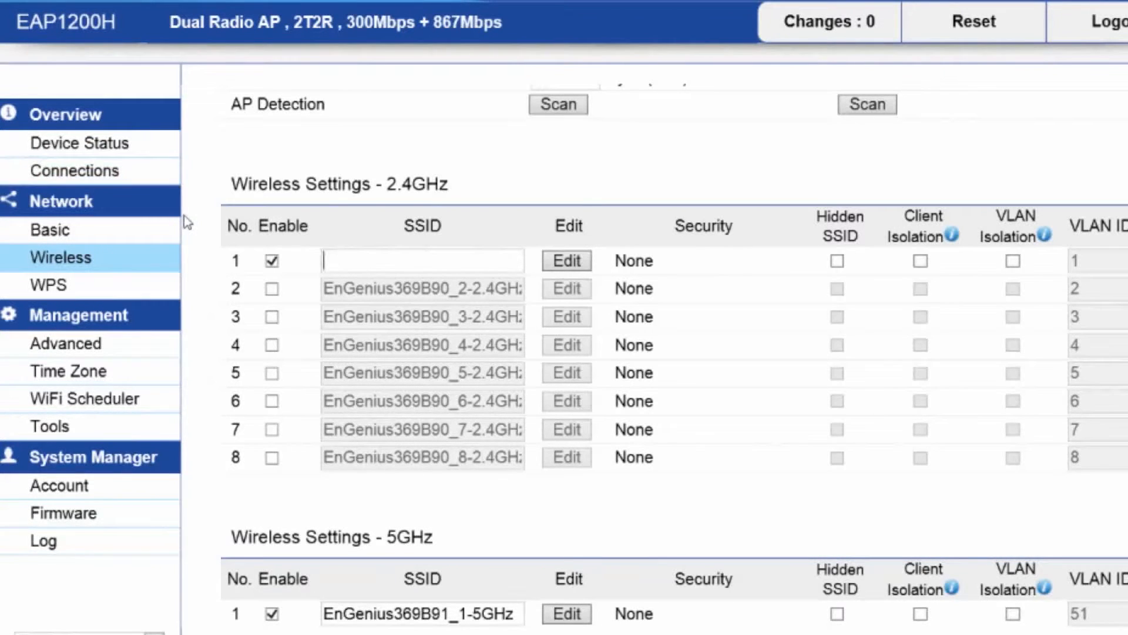
text(Engenius1)
Secure 2.4GHz SSID 1 with WPA2-PSK, AES and a passphrase; name 5GHz SSID 1 Engenius1
click(564, 262)
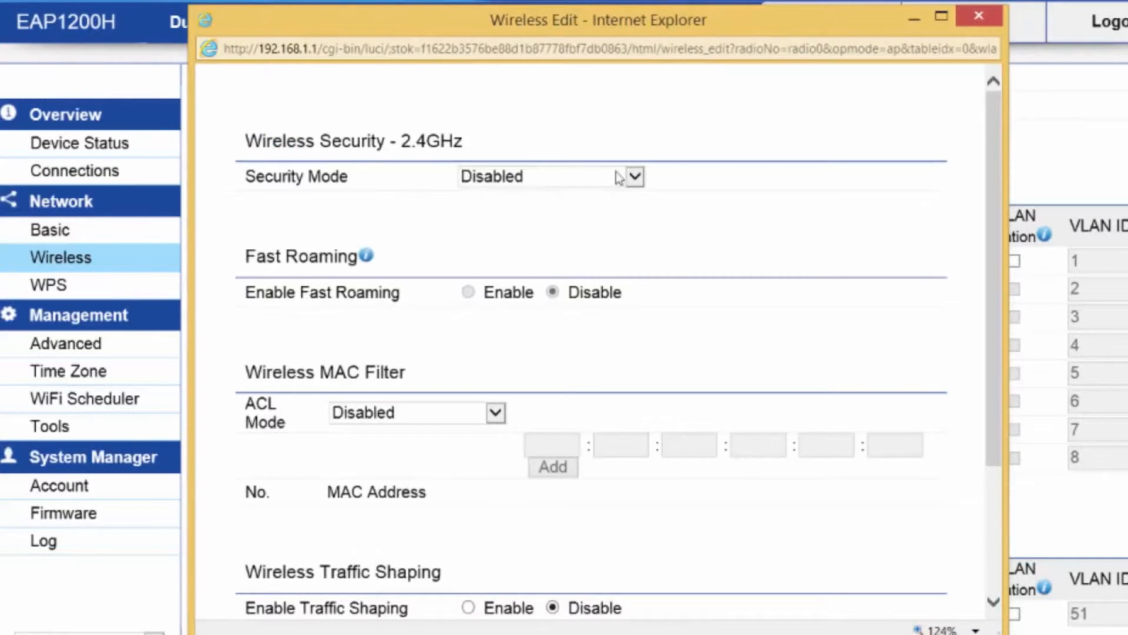
click(632, 180)
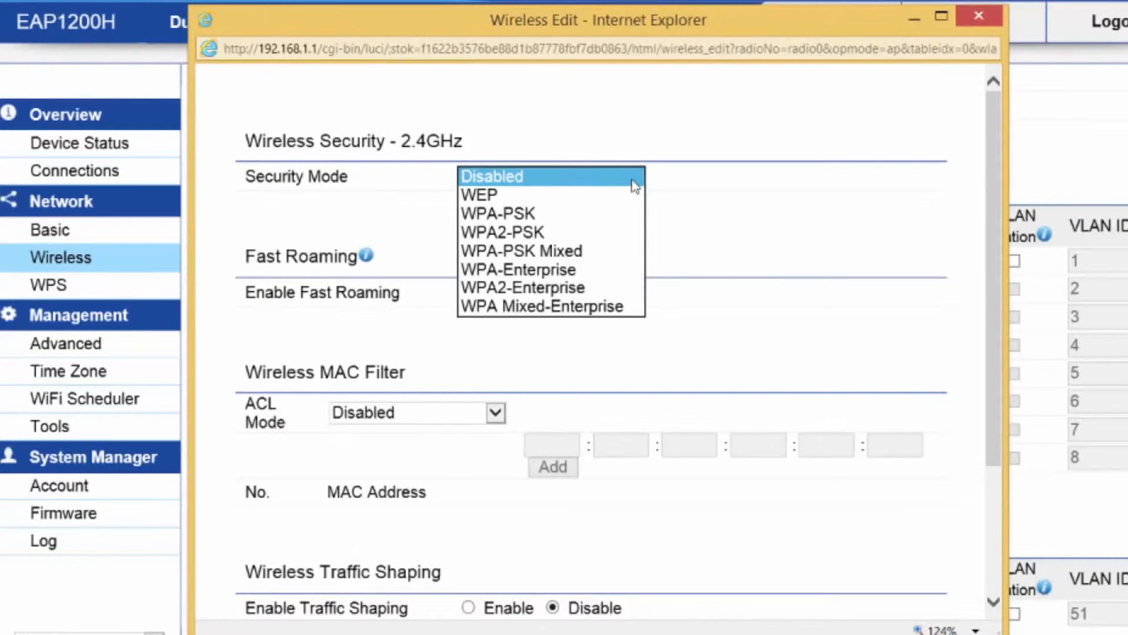
click(492, 127)
click(633, 170)
click(502, 232)
click(595, 206)
click(490, 237)
click(491, 234)
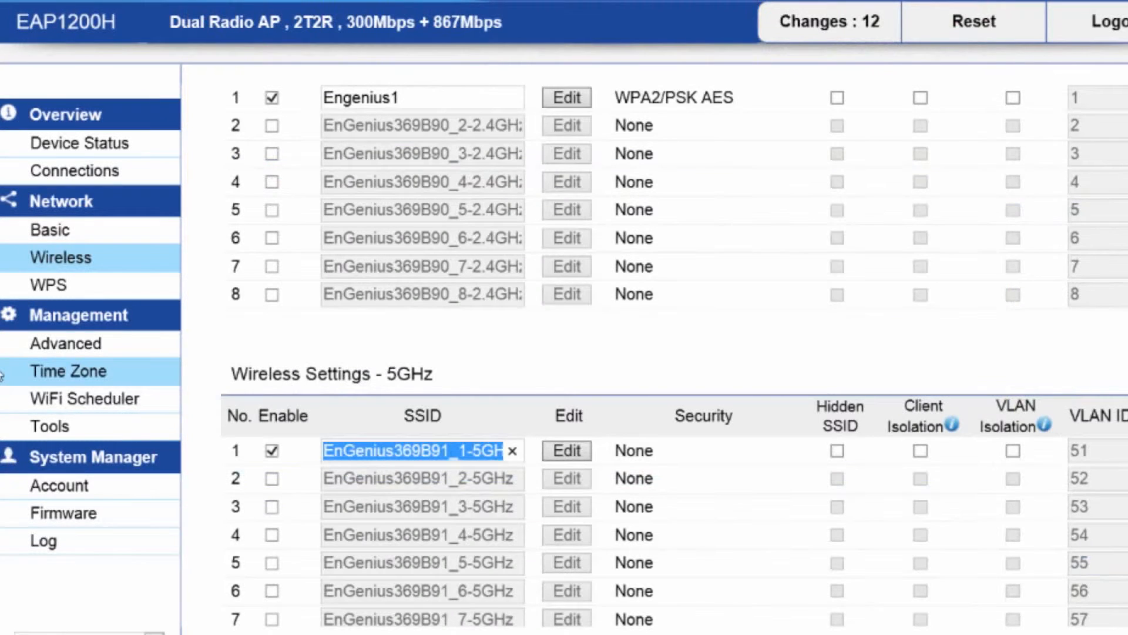
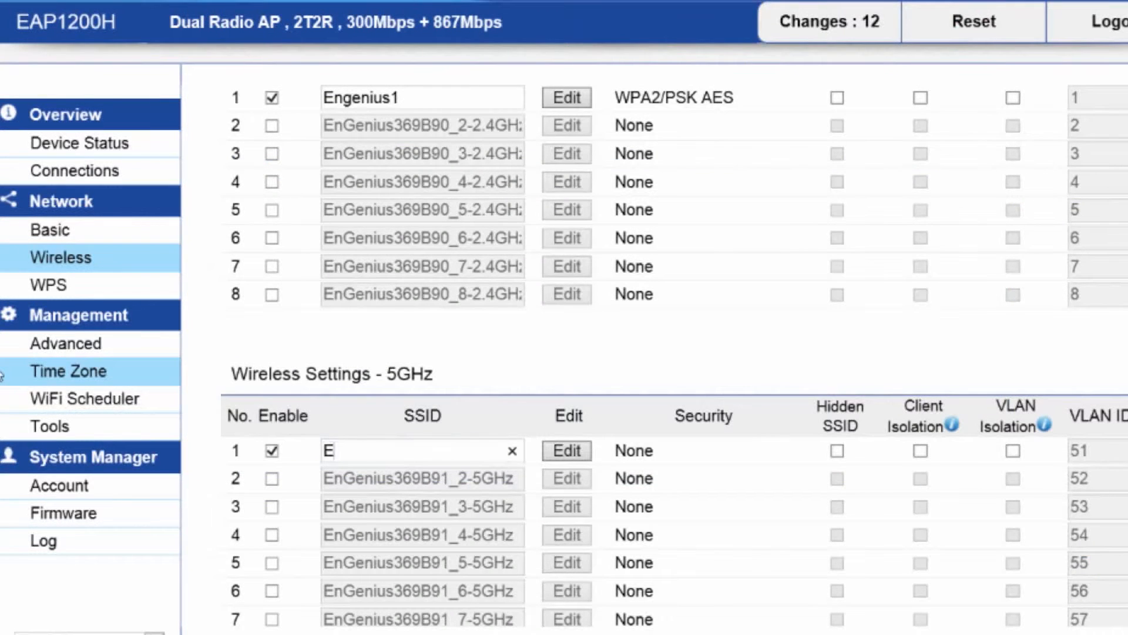
Set the first 5GHz SSID to WPA2-PSK security with AES encryption and a passphrase
click(567, 451)
click(634, 176)
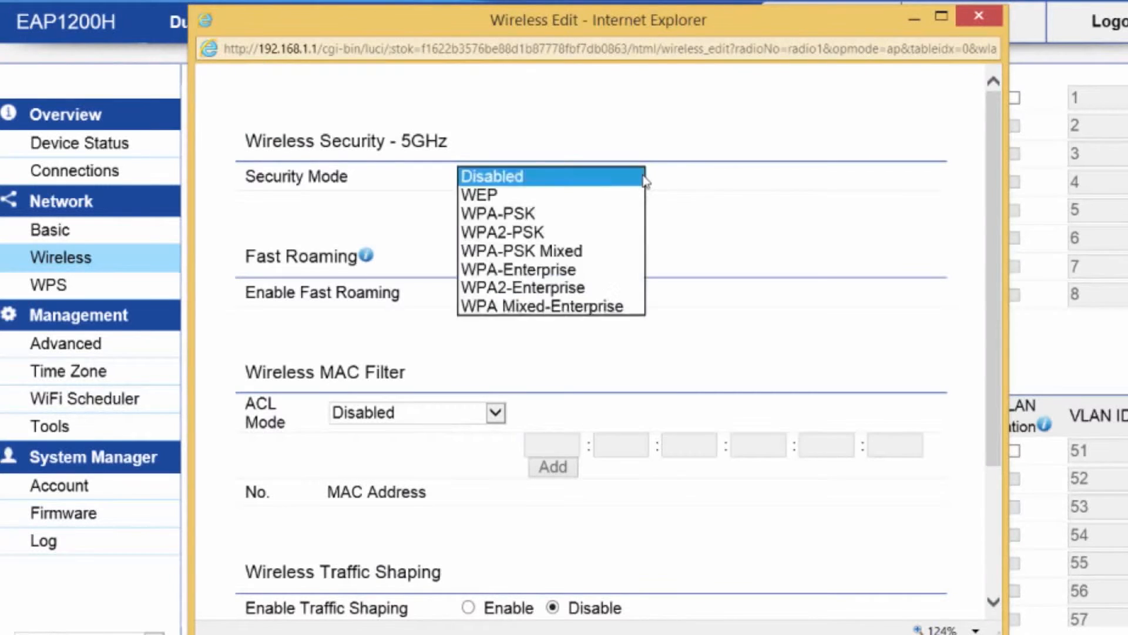
click(596, 229)
click(594, 204)
click(495, 239)
click(496, 232)
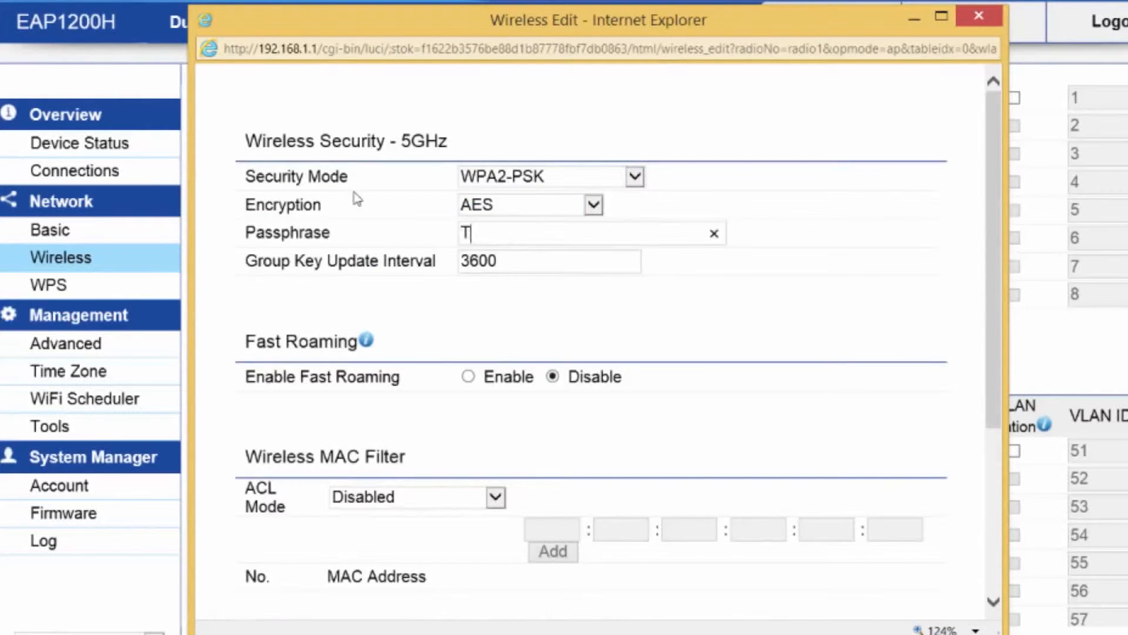
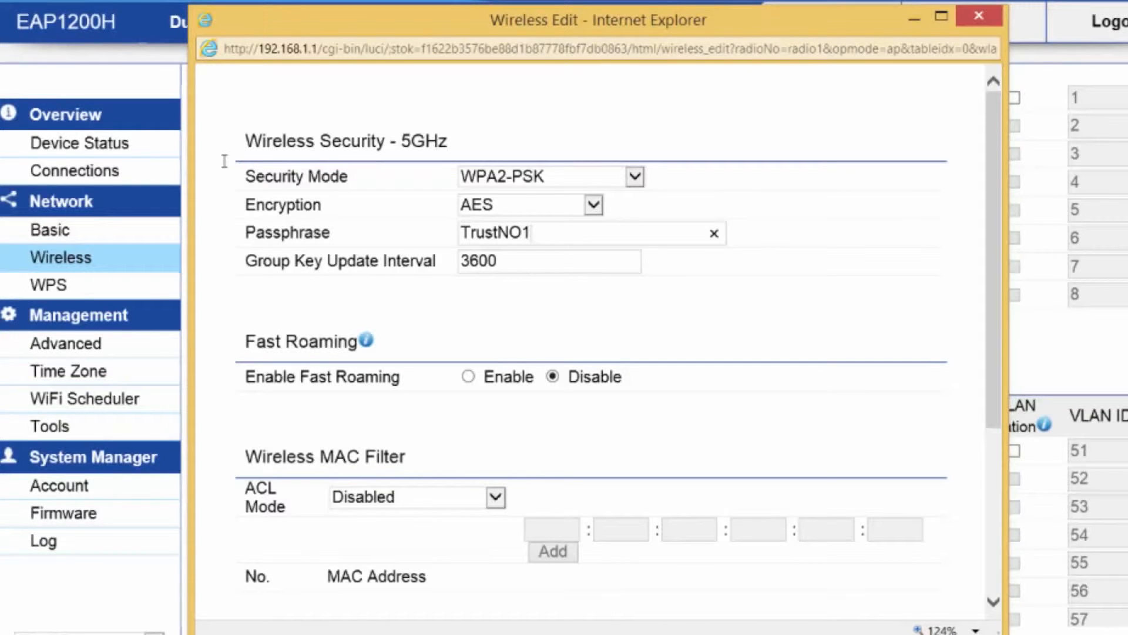
click(827, 322)
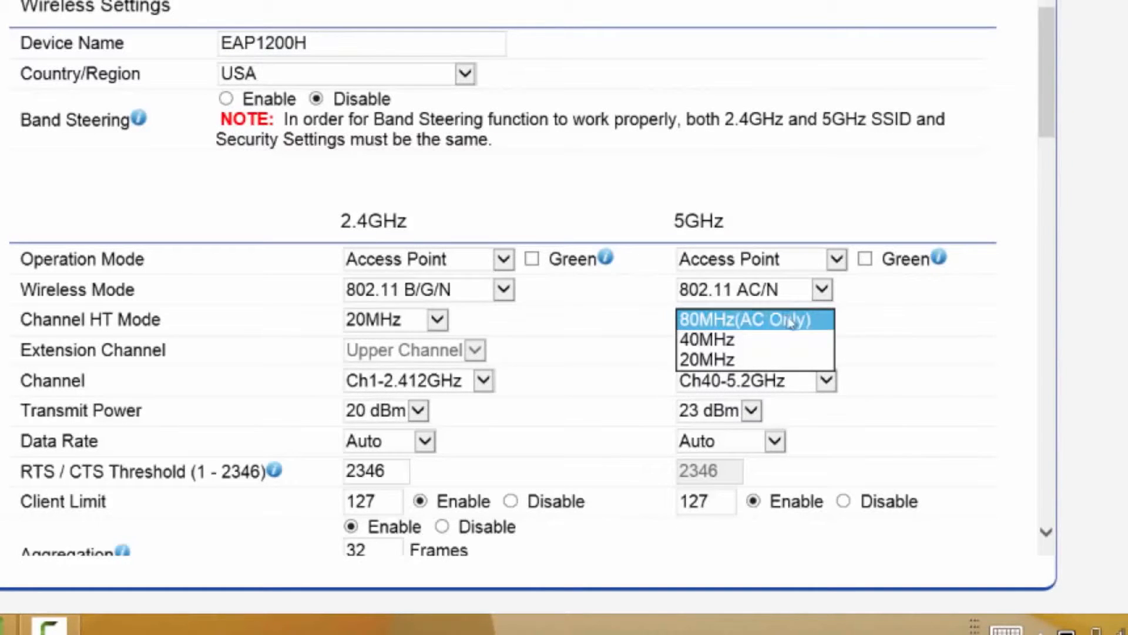
Keep the 5GHz Channel HT Mode at 80MHz (AC Only) and survey nearby 5GHz networks
click(764, 321)
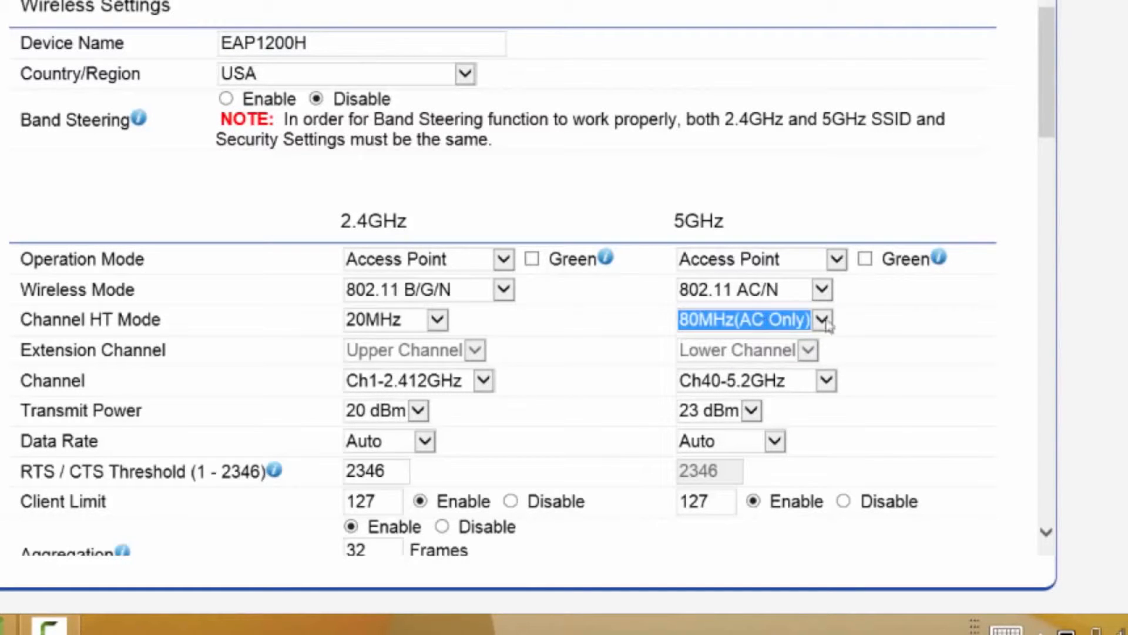
click(874, 345)
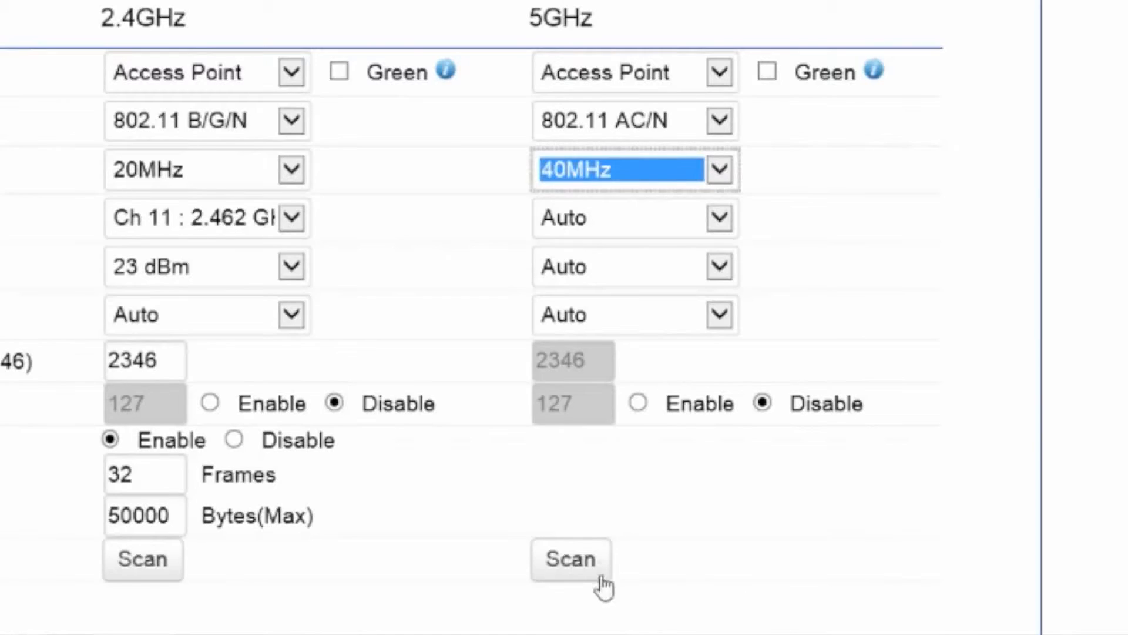
click(582, 562)
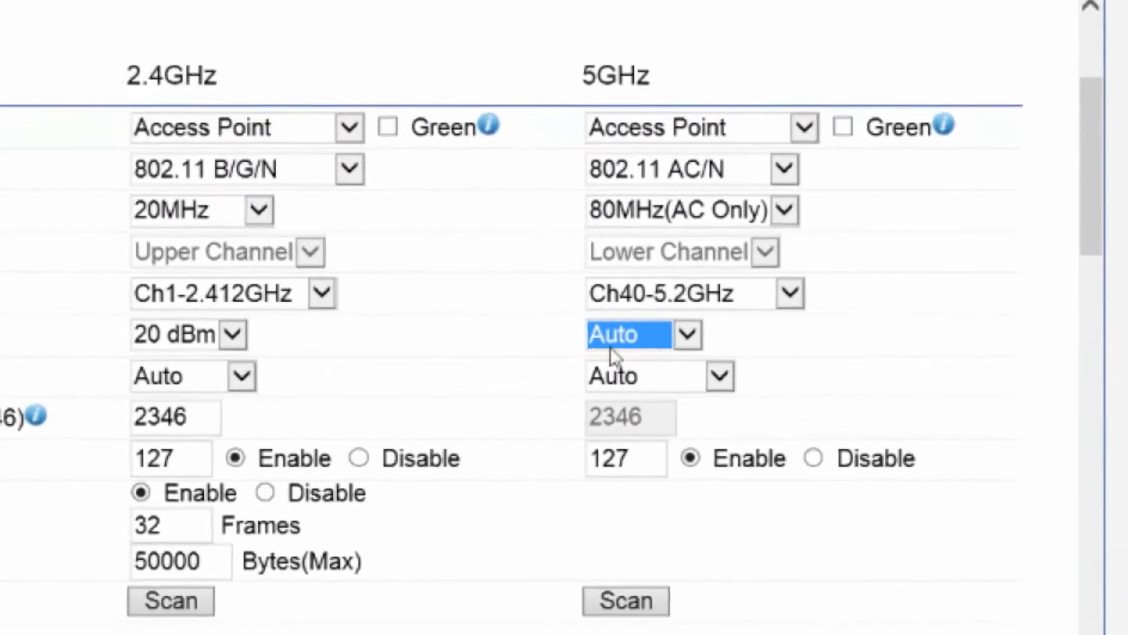
Raise the 5GHz transmit power to 23 dBm and enable Band Steering
click(688, 335)
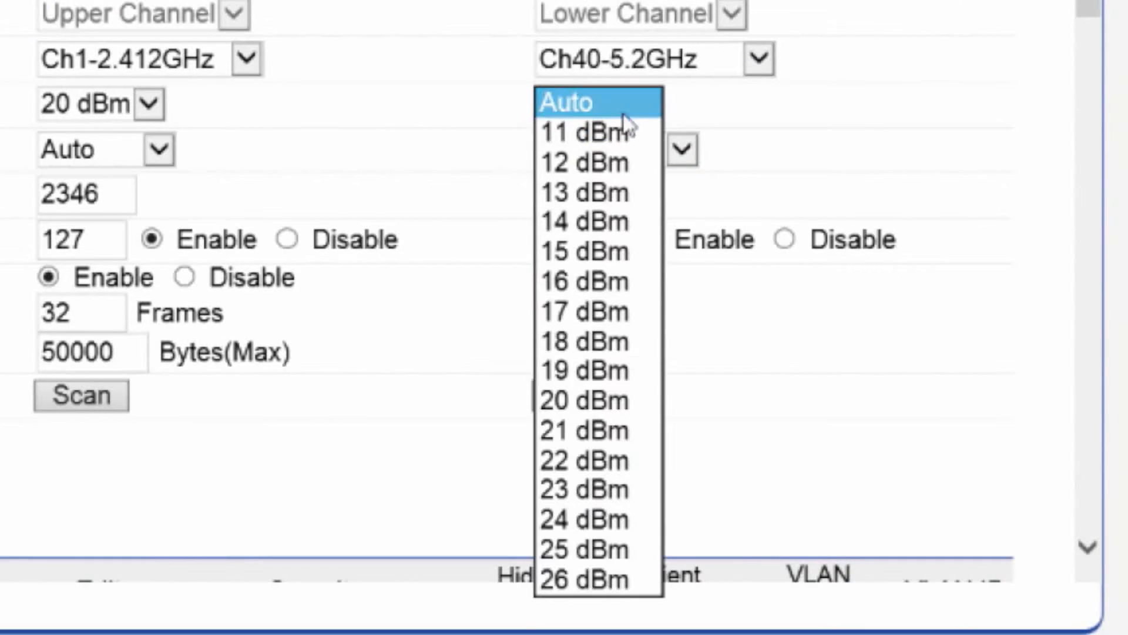
click(580, 490)
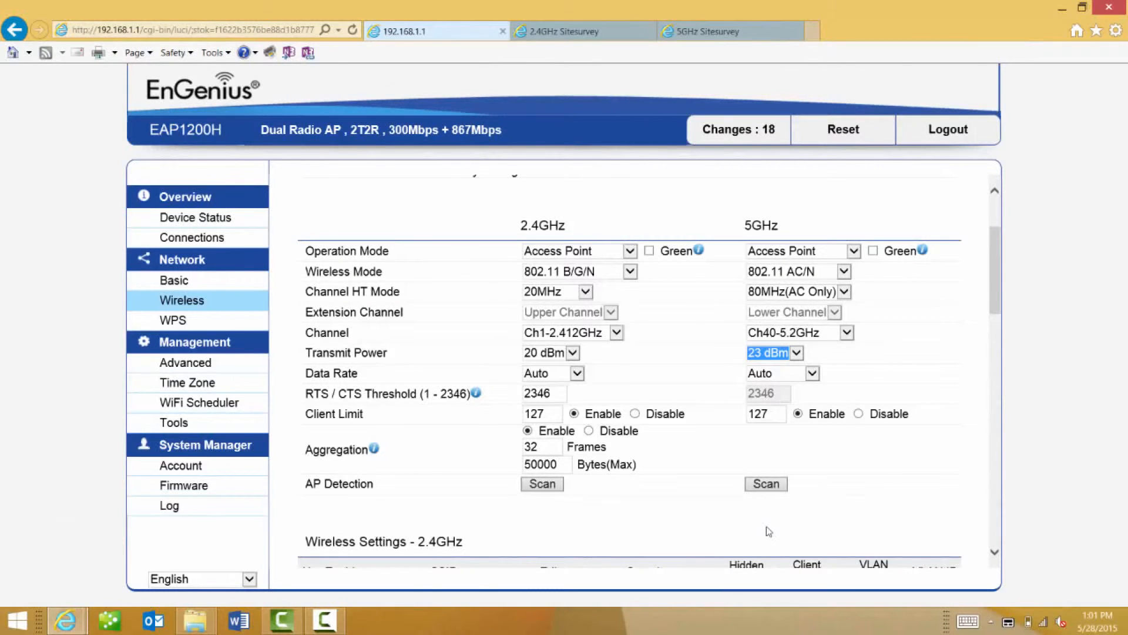
scroll(766, 527, up, 2)
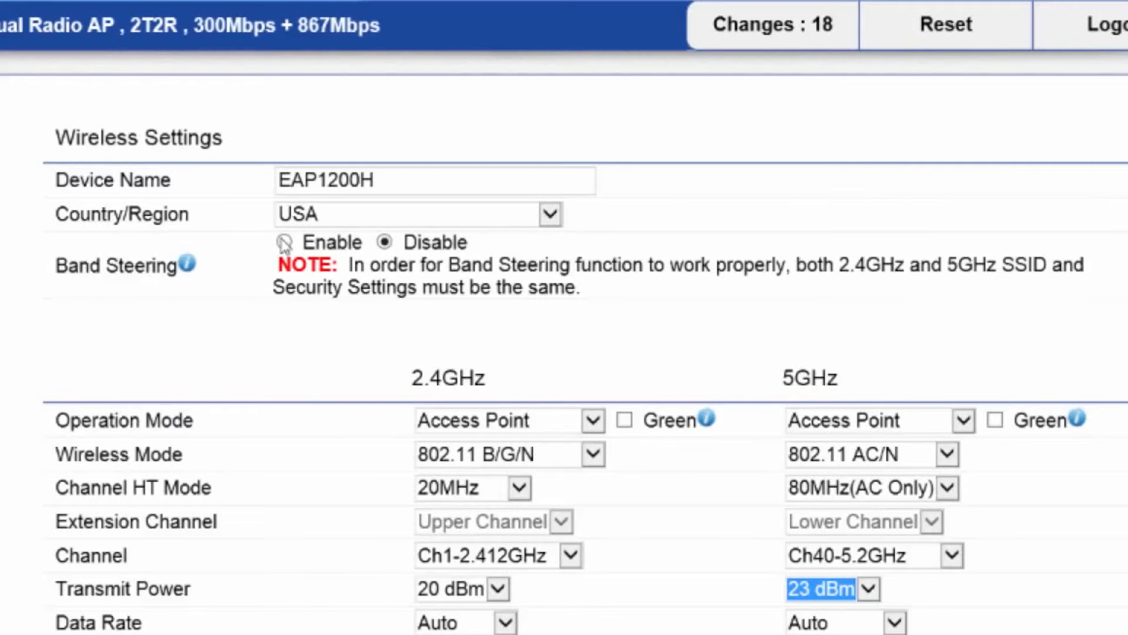
click(285, 242)
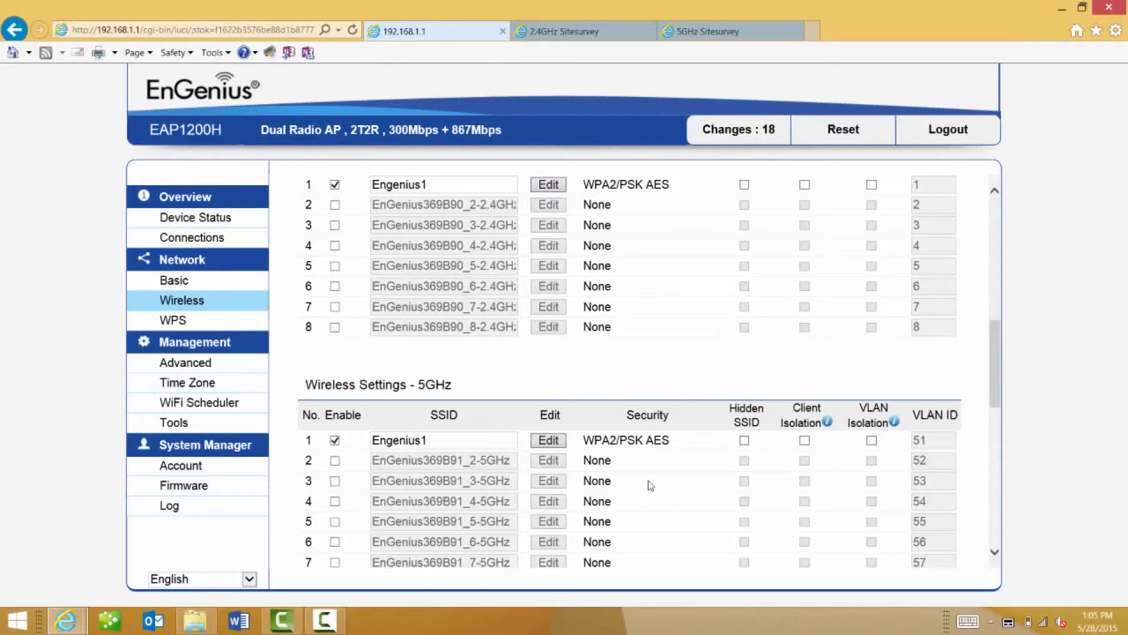
On the Account page, enter the current admin password, then the new password twice
click(181, 465)
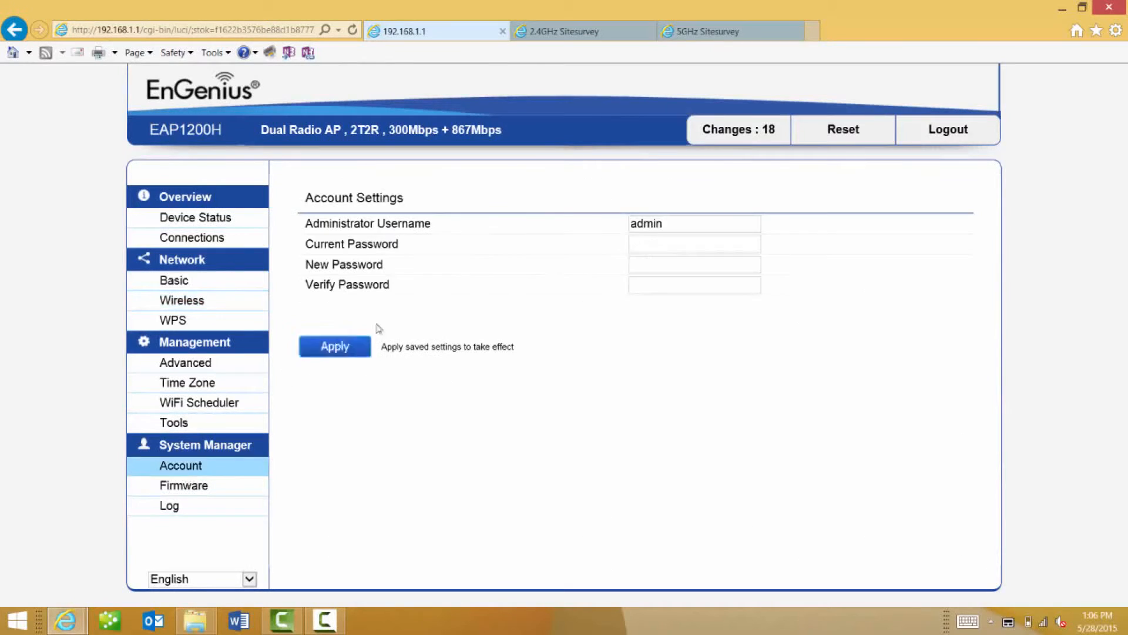
click(645, 245)
key(Tab)
key(Tab)
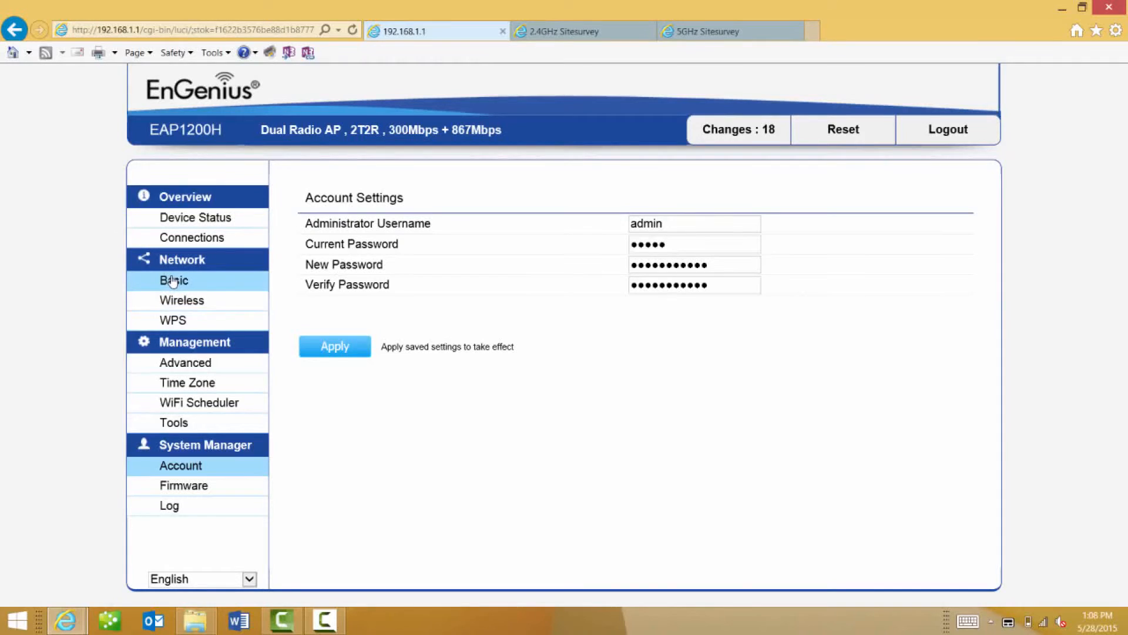
Under Network > Basic, change the IP to 192.168.0.20 and gateway to 192.168.0.1, then save
click(172, 281)
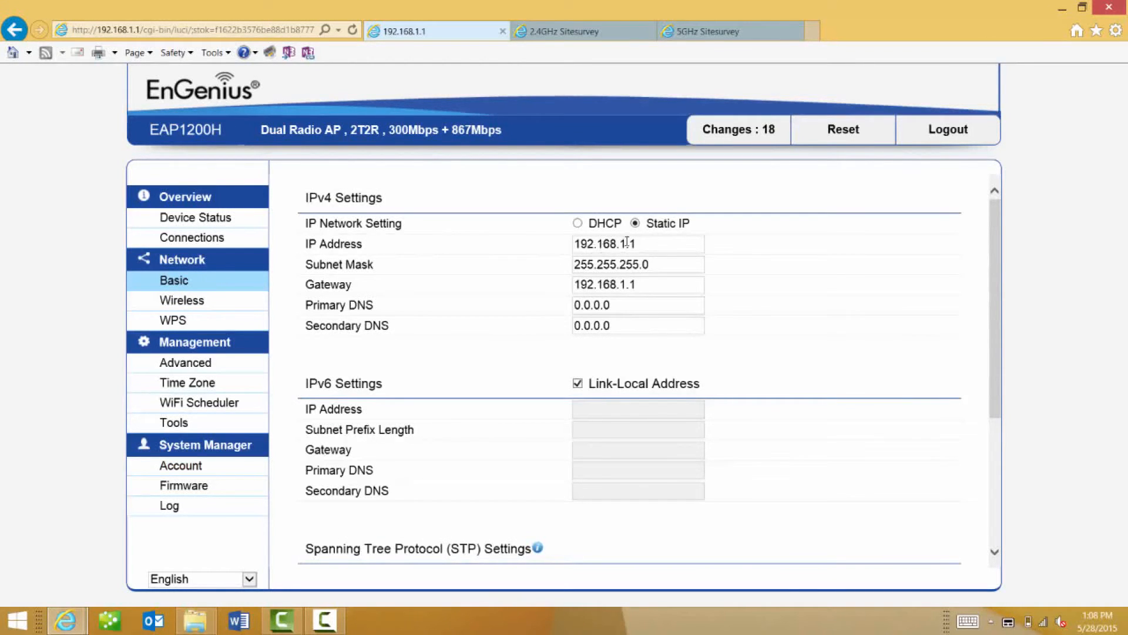
drag(620, 244, 659, 249)
text(0.20)
key(Tab)
key(Tab)
key(BackSpace)
text(19.)
key(BackSpace)
text(3)
key(BackSpace)
key(BackSpace)
key(BackSpace)
text(192.168.0.1)
scroll(468, 322, down, 4)
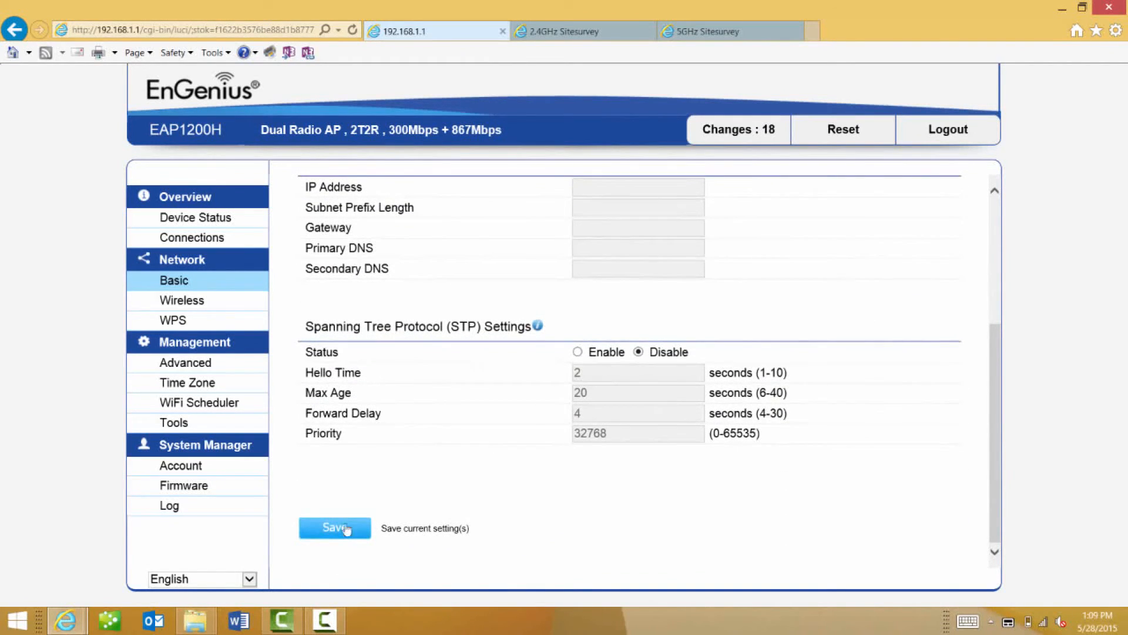
click(339, 535)
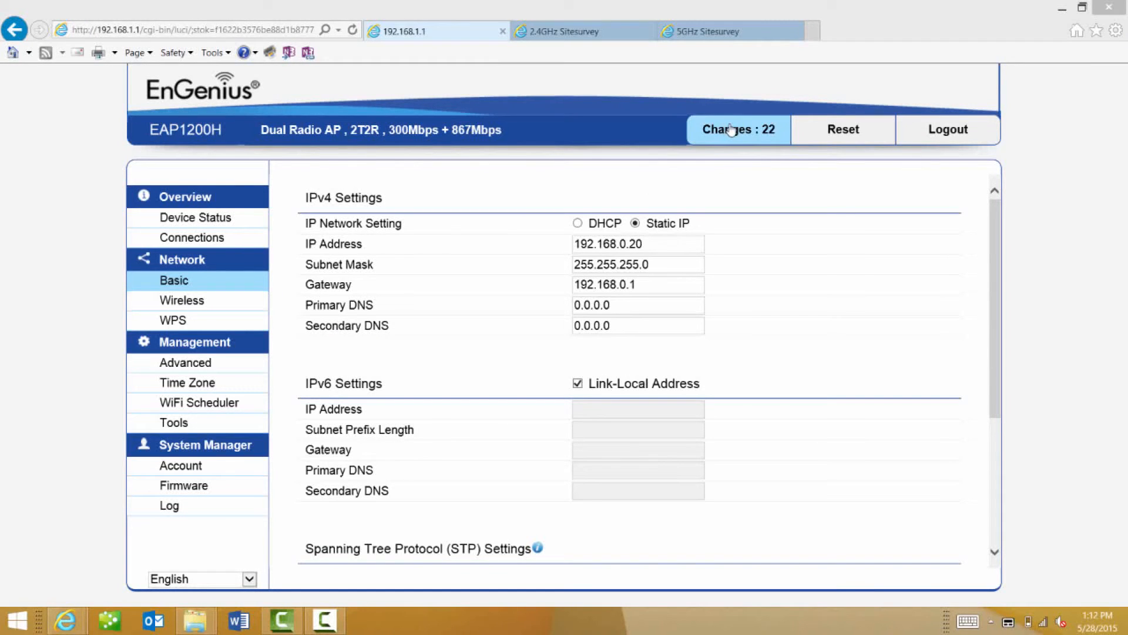
Review the unsaved changes list and apply all 22 pending changes to the EAP1200H
click(730, 129)
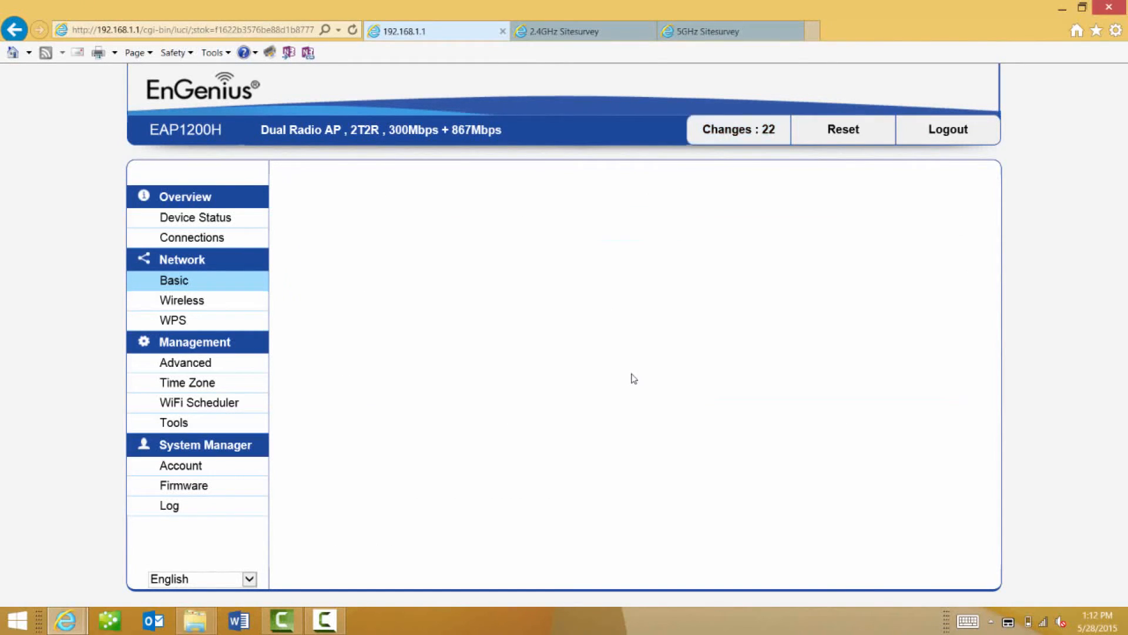
scroll(578, 209, down, 3)
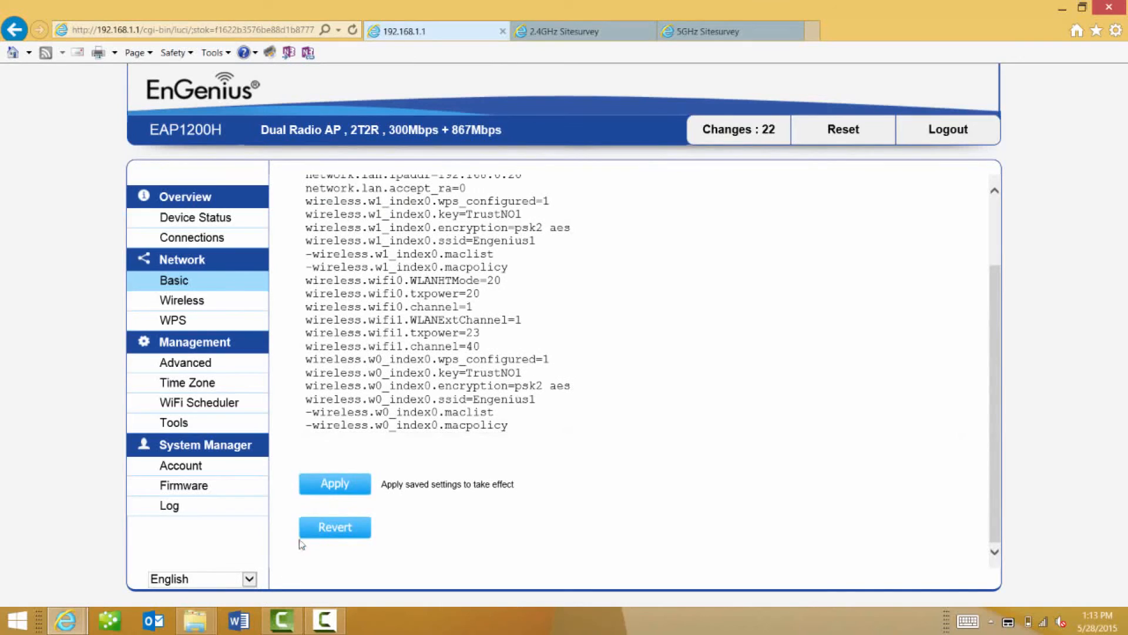
click(332, 485)
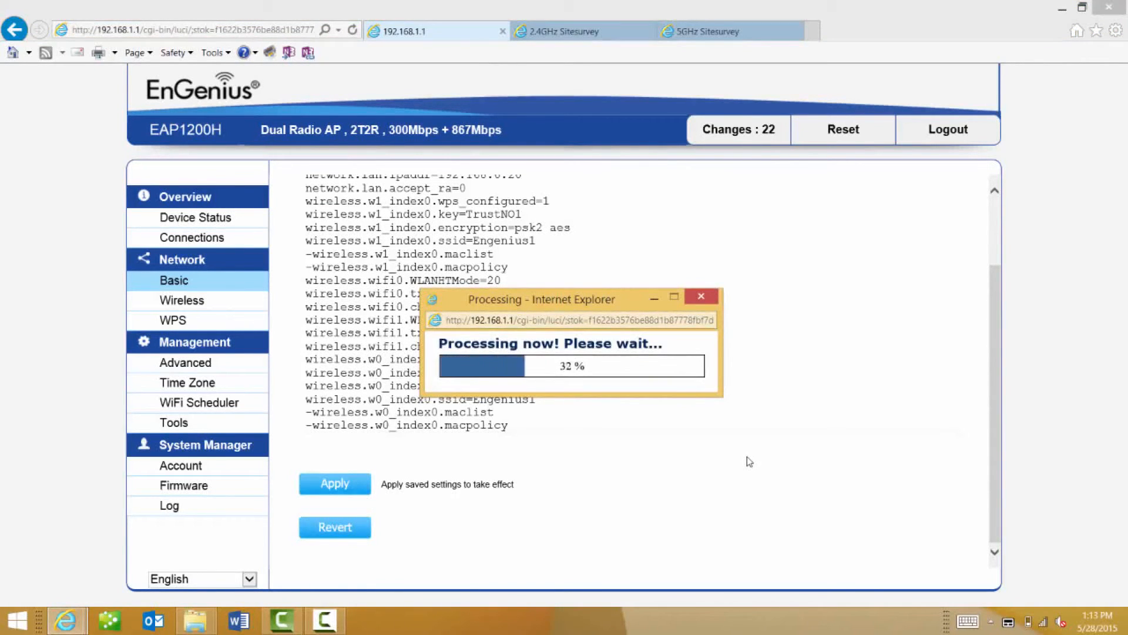
mouse_move(1047, 624)
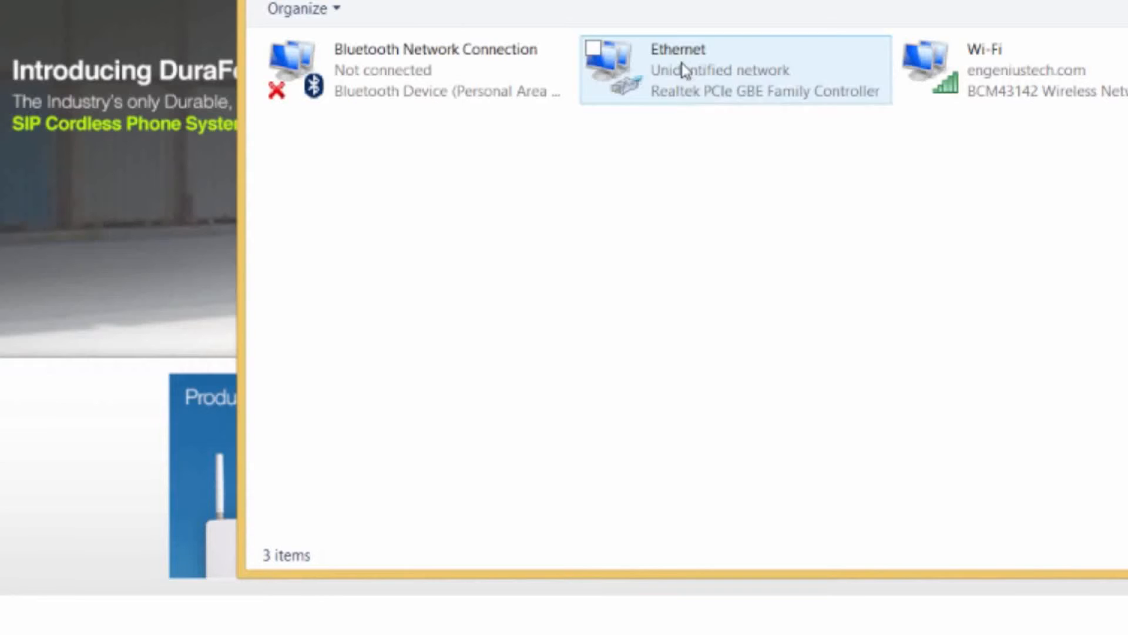
Switch the Ethernet adapter's IPv4 settings back to obtaining an IP address automatically
right_click(680, 70)
click(570, 274)
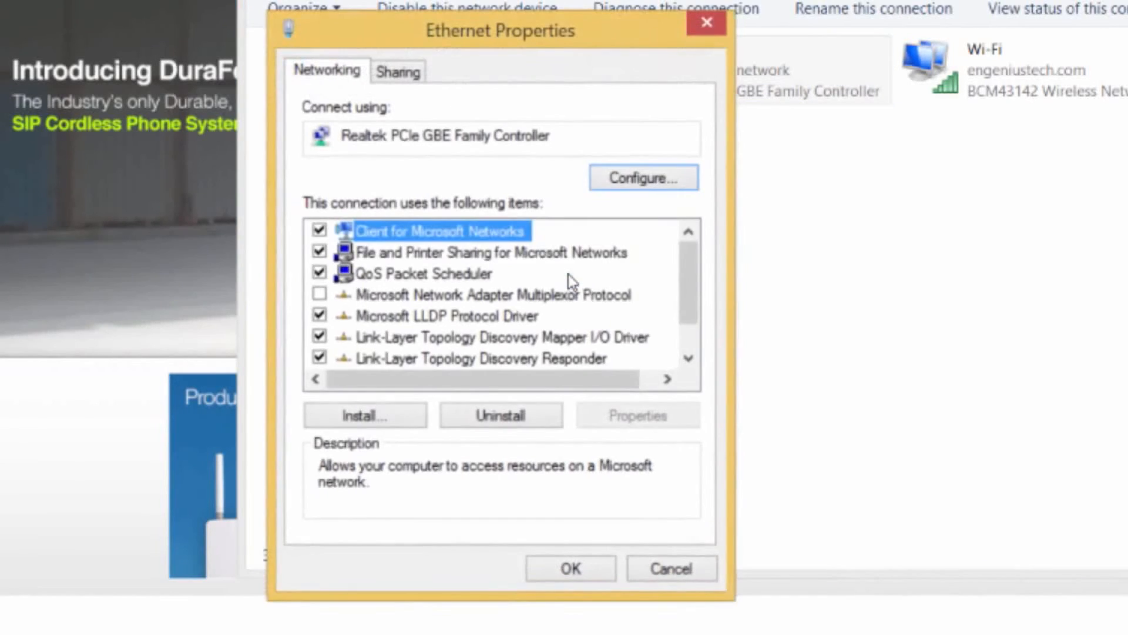
drag(691, 259, 690, 283)
click(561, 360)
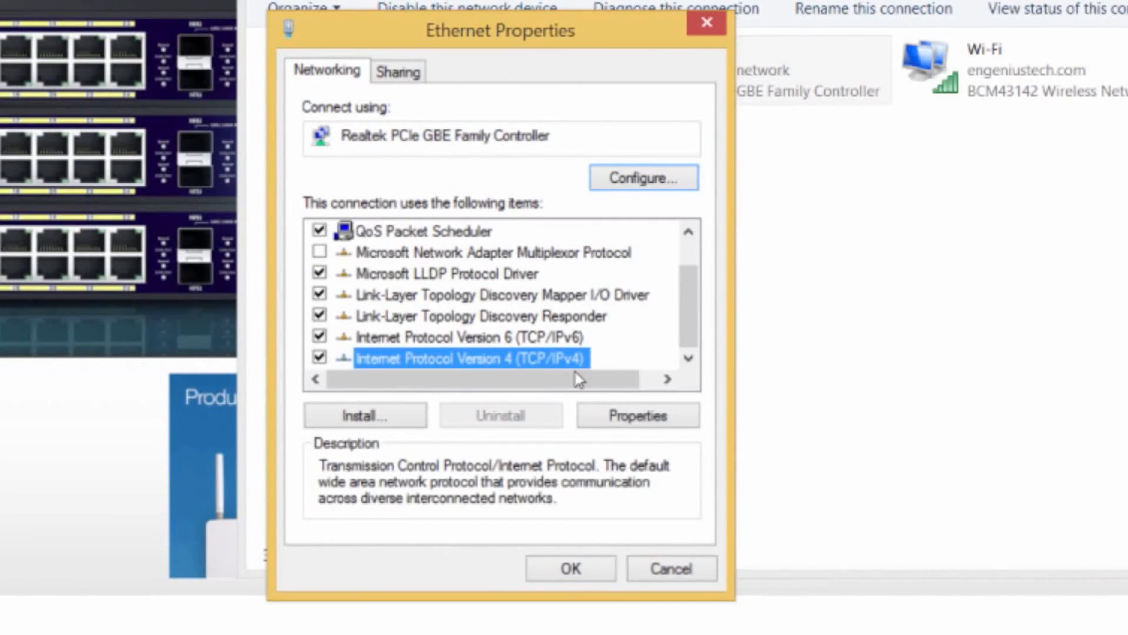
click(646, 416)
click(364, 278)
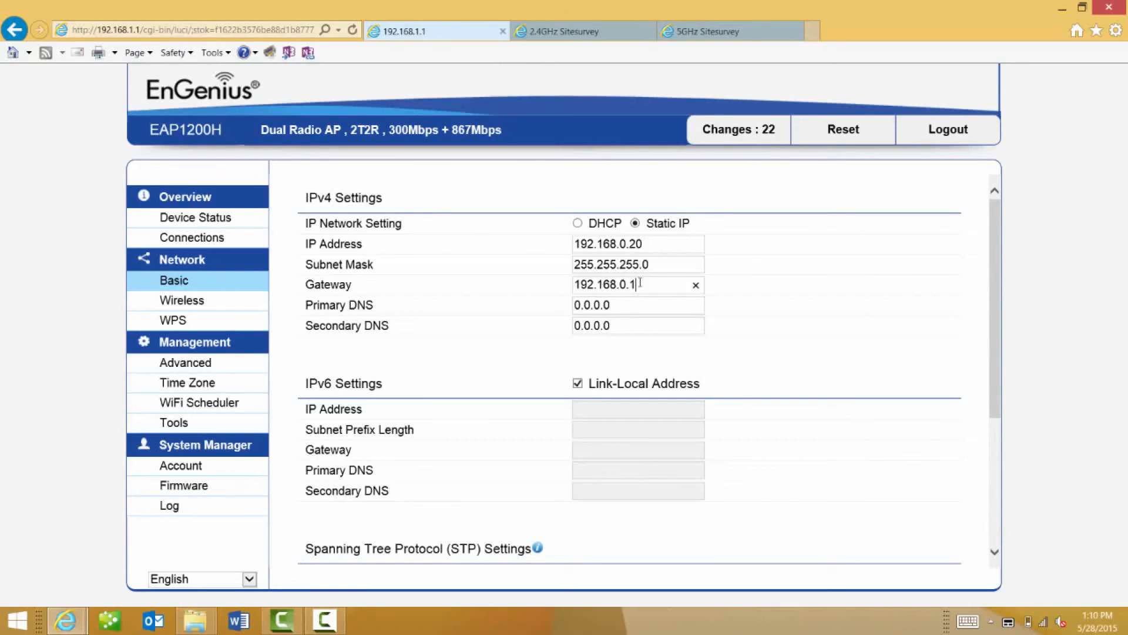
Join the Engenius1 Wi-Fi network with its security key and answer the network sharing prompt
right_click(1042, 621)
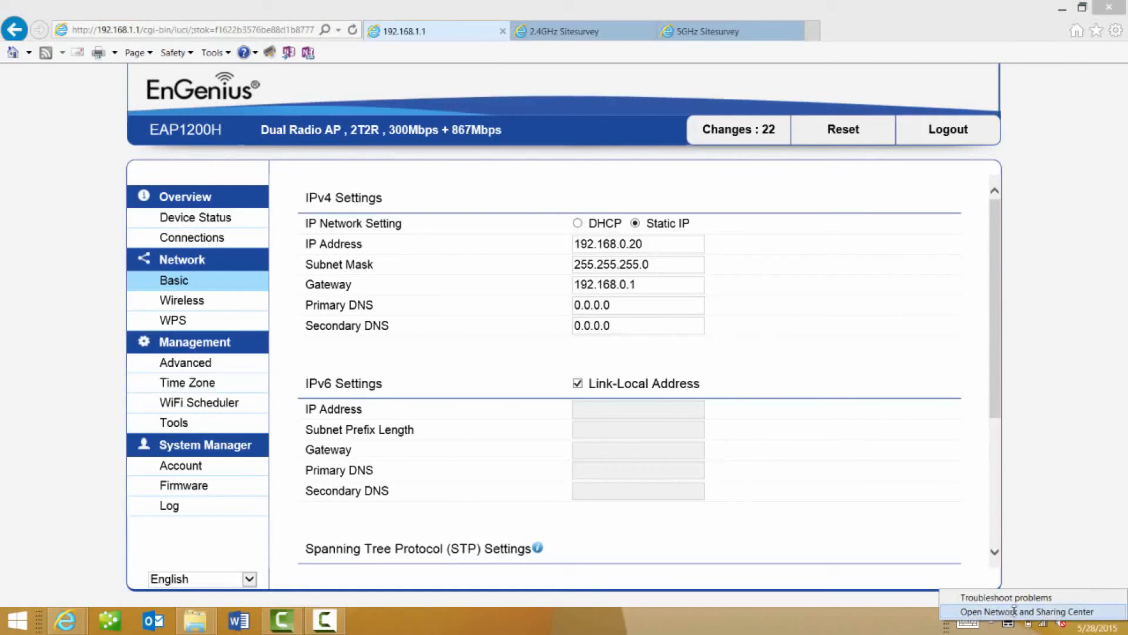
click(1044, 621)
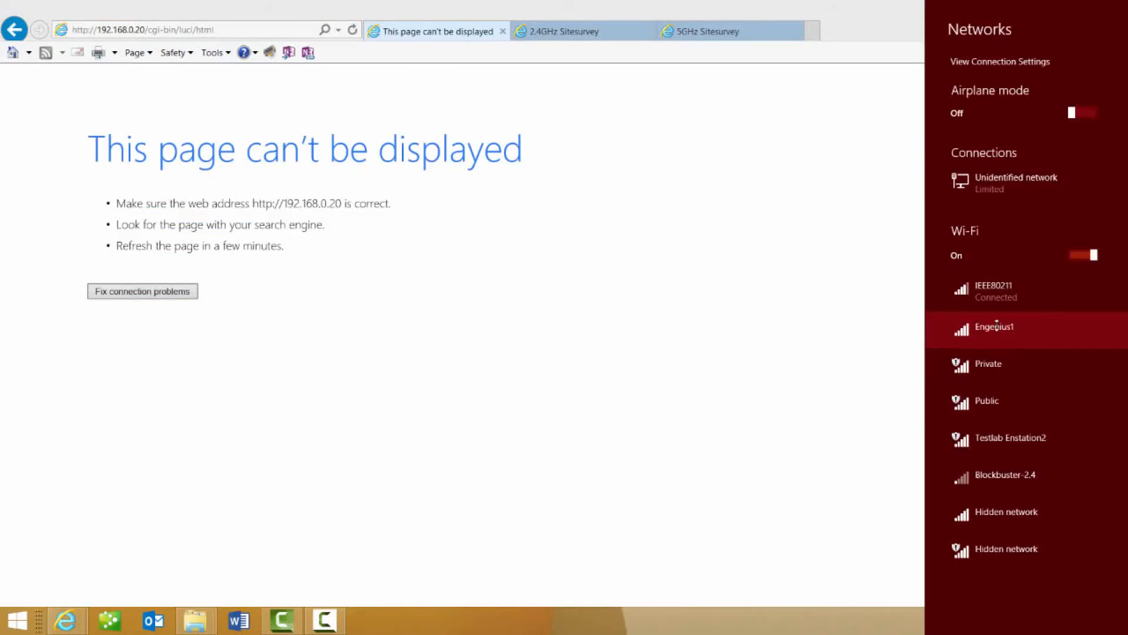
click(997, 327)
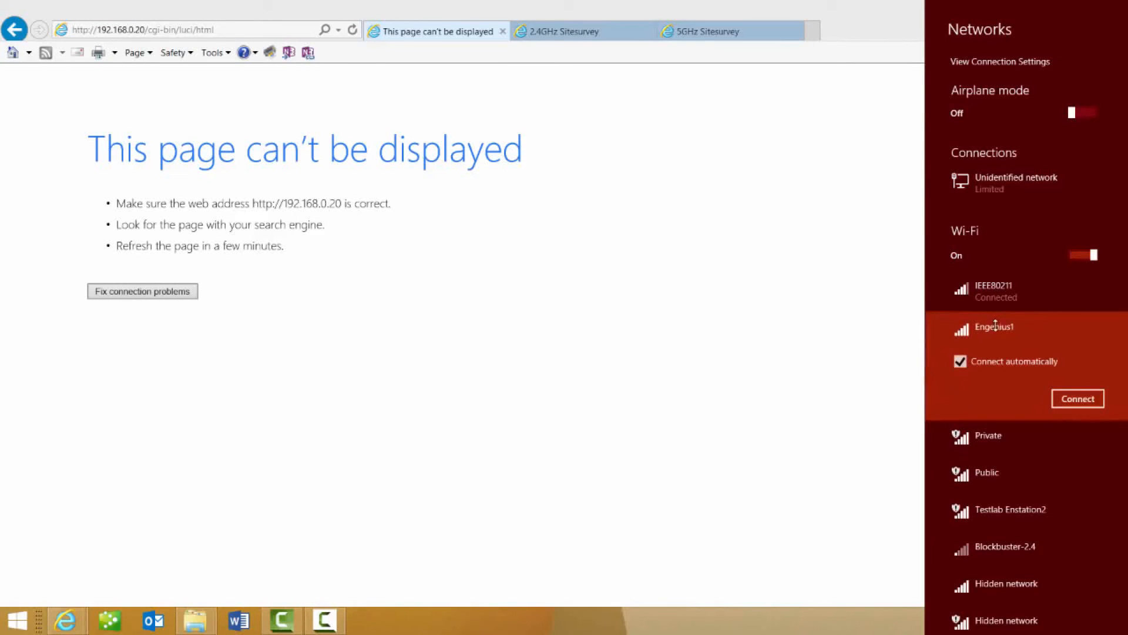
click(1084, 393)
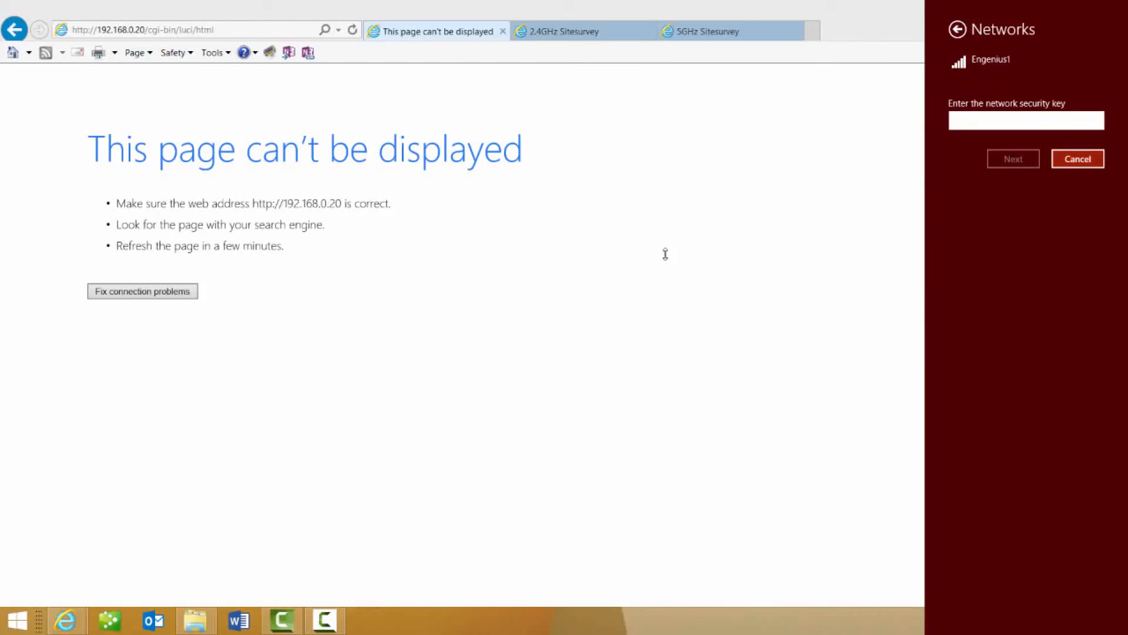
text(•••••••••)
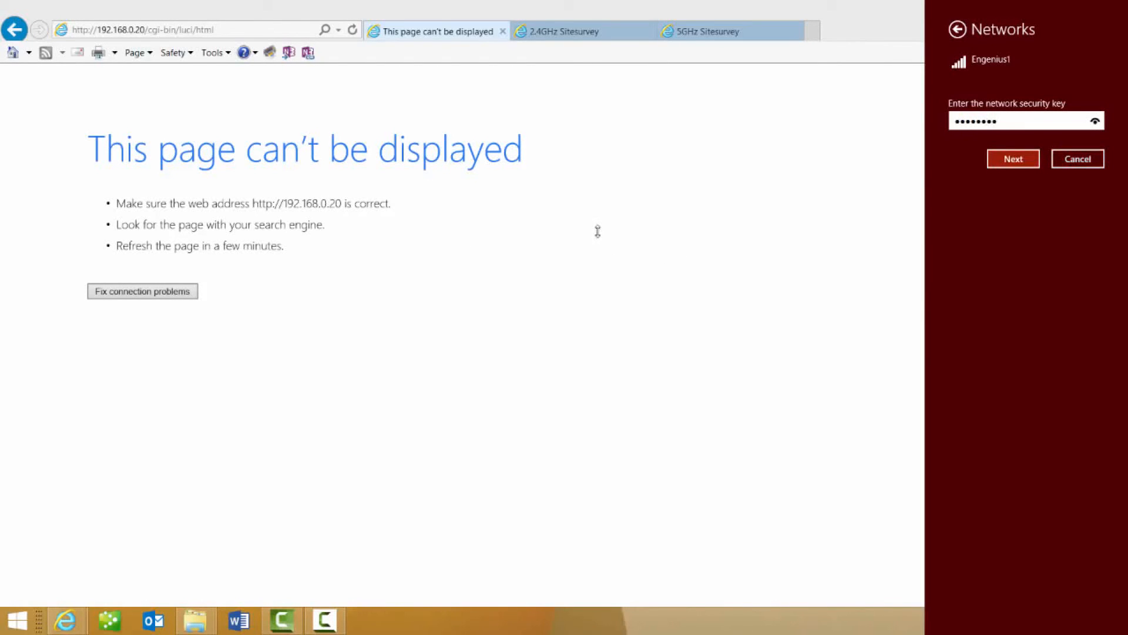
click(1026, 159)
click(789, 167)
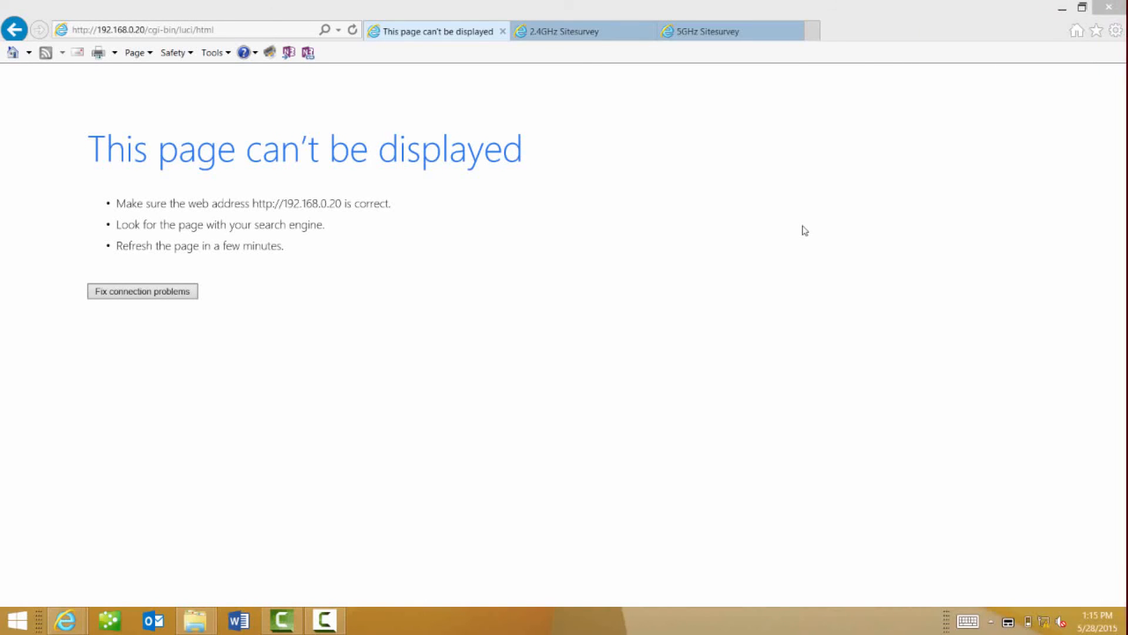